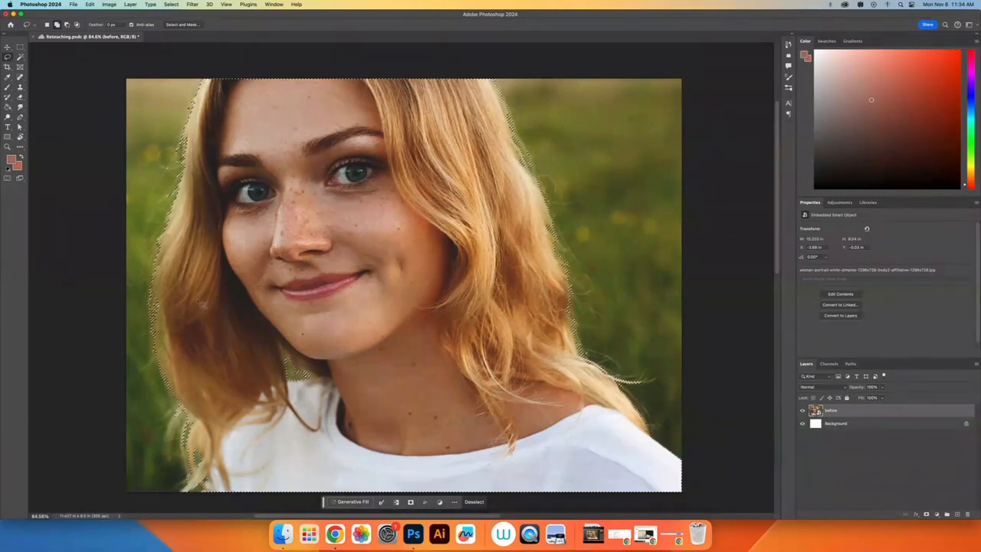
Mask the before layer with the current selection, undoing and redoing the mask to compare the photo with and without its background
scroll(719, 430, down, 1)
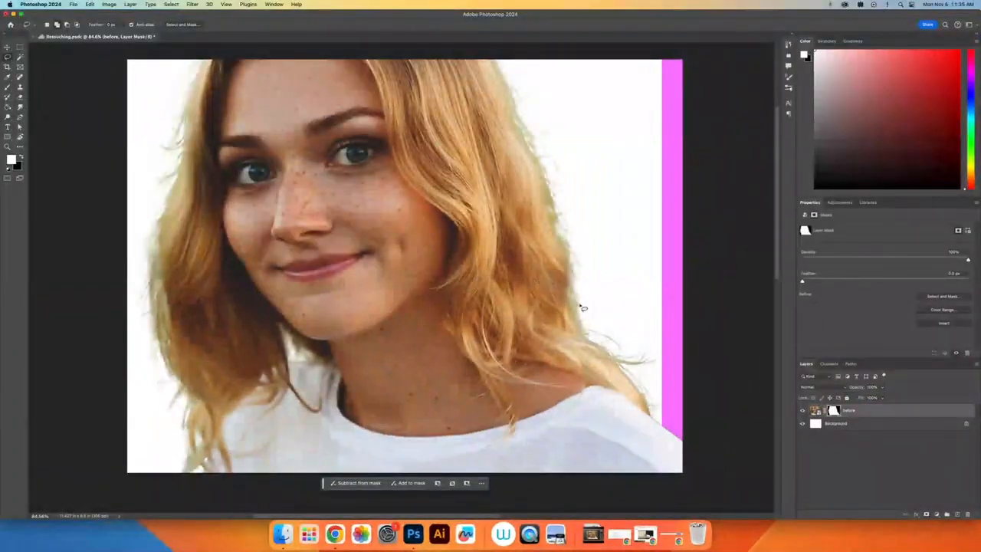
key(super+z)
key(super+shift+z)
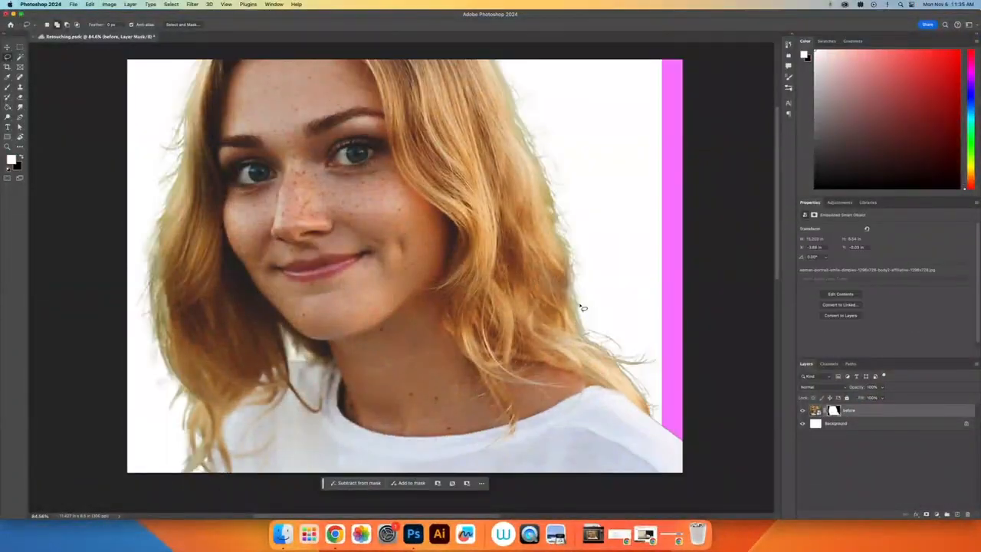
key(super+z)
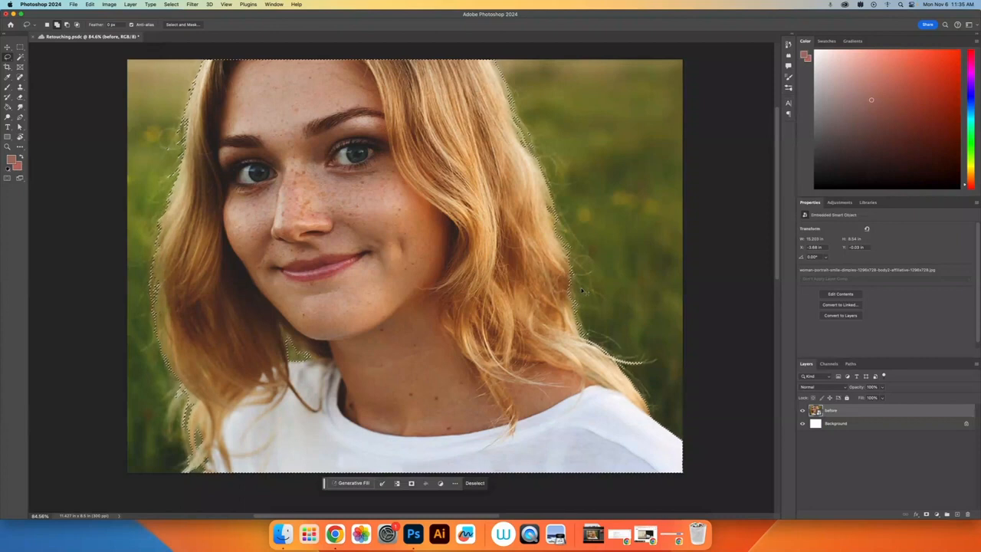
key(super+shift+z)
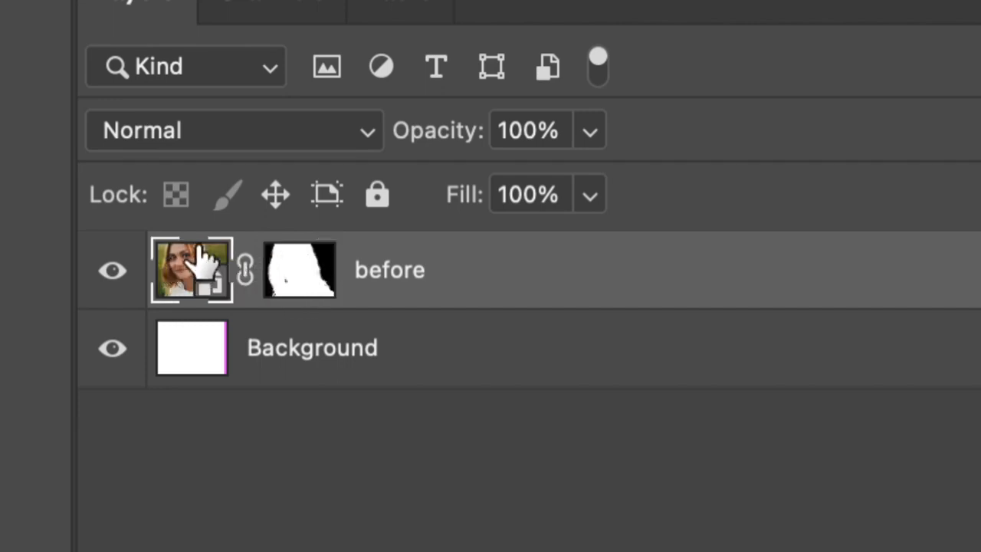
Target the before layer's mask and paint black with the Brush to hide a patch of hair at the right edge
click(196, 268)
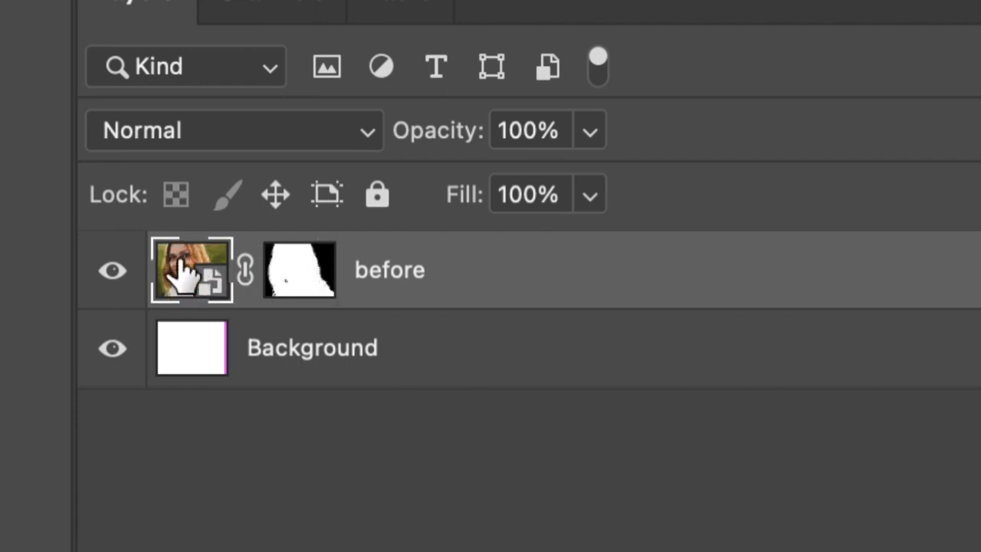
click(286, 270)
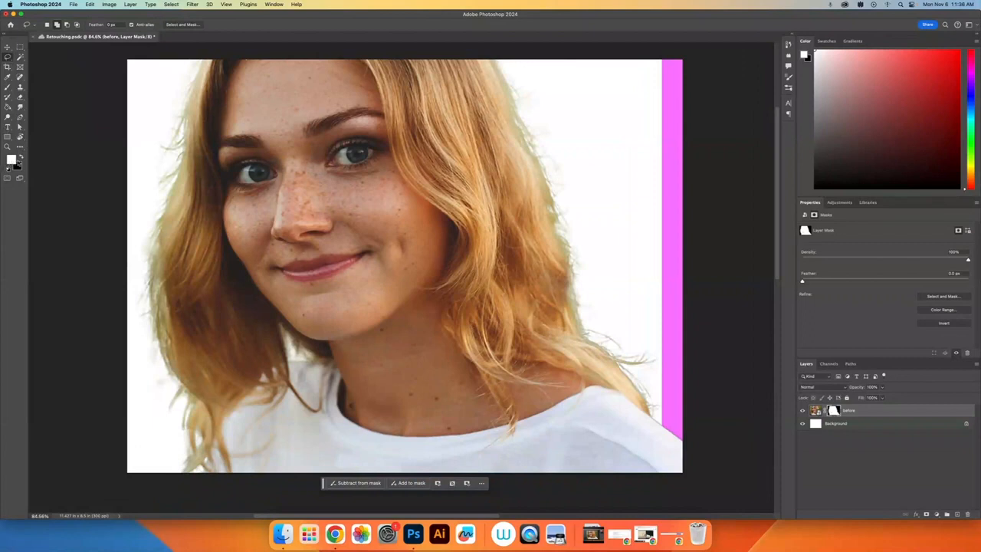
click(7, 87)
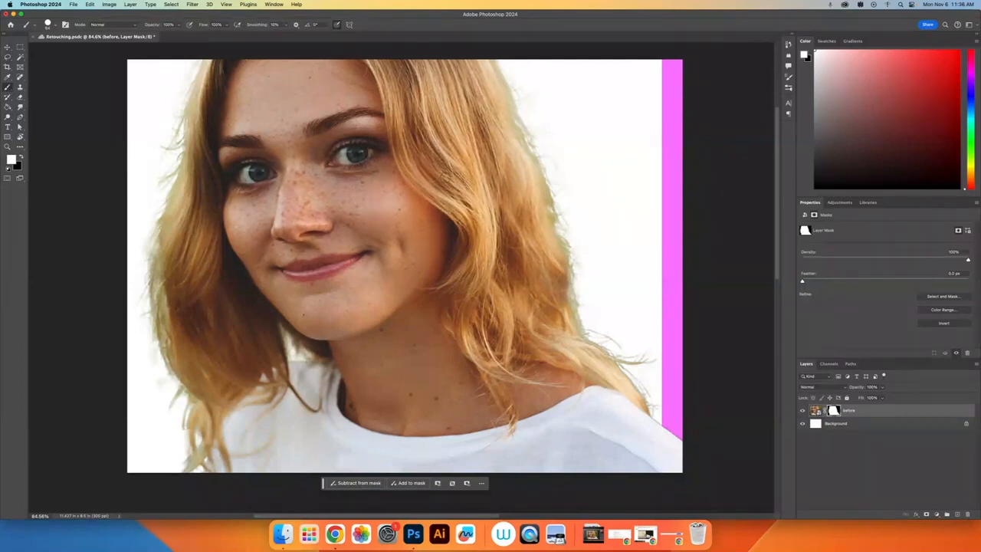
key(x)
drag(531, 130, 474, 169)
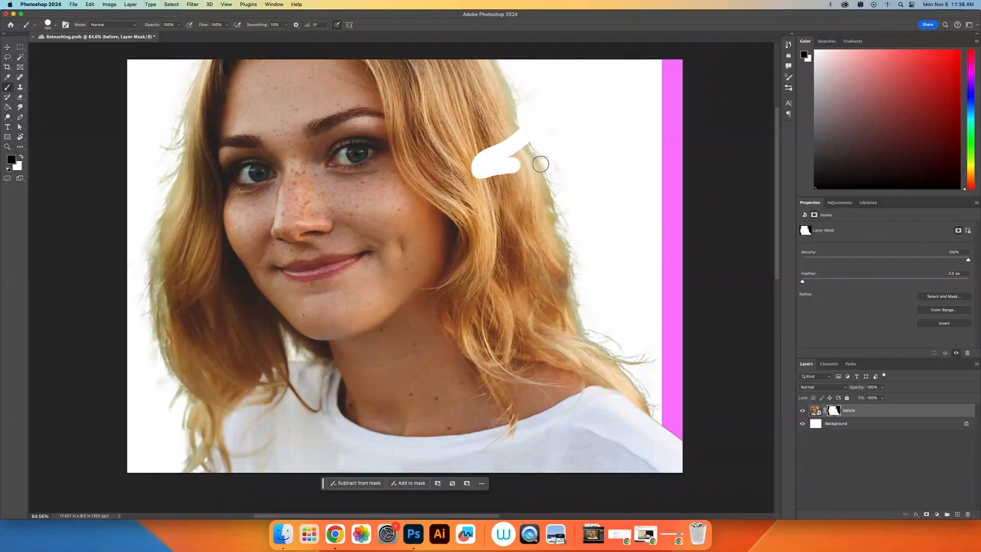
key(super+z)
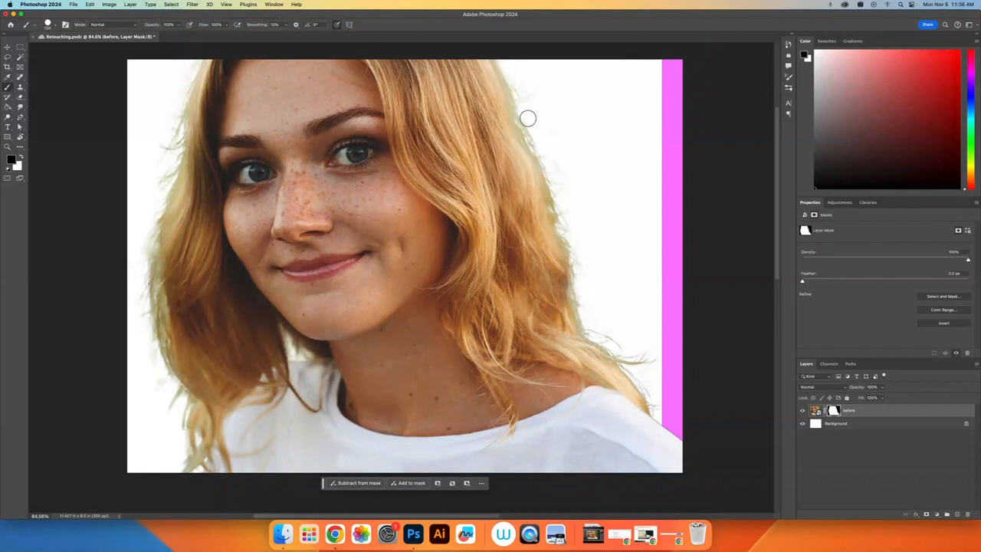
mouse_move(555, 154)
mouse_down()
mouse_move(538, 181)
mouse_move(515, 178)
mouse_up()
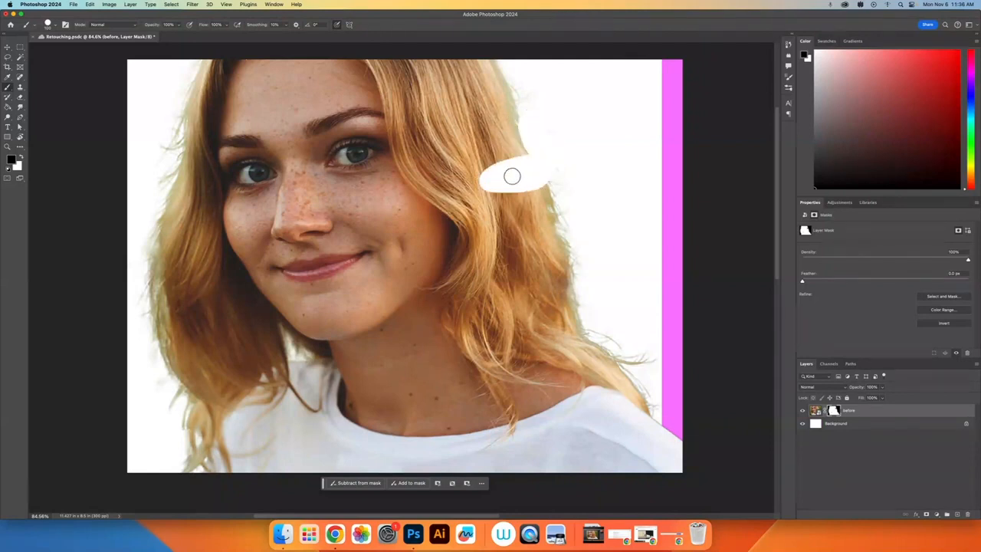
Paint white on the mask over the hidden patch to bring the hair back
click(20, 157)
mouse_move(544, 157)
mouse_down()
mouse_move(499, 158)
mouse_move(516, 158)
mouse_move(504, 171)
mouse_move(498, 155)
mouse_move(514, 203)
mouse_move(485, 173)
mouse_move(492, 204)
mouse_move(534, 194)
mouse_up()
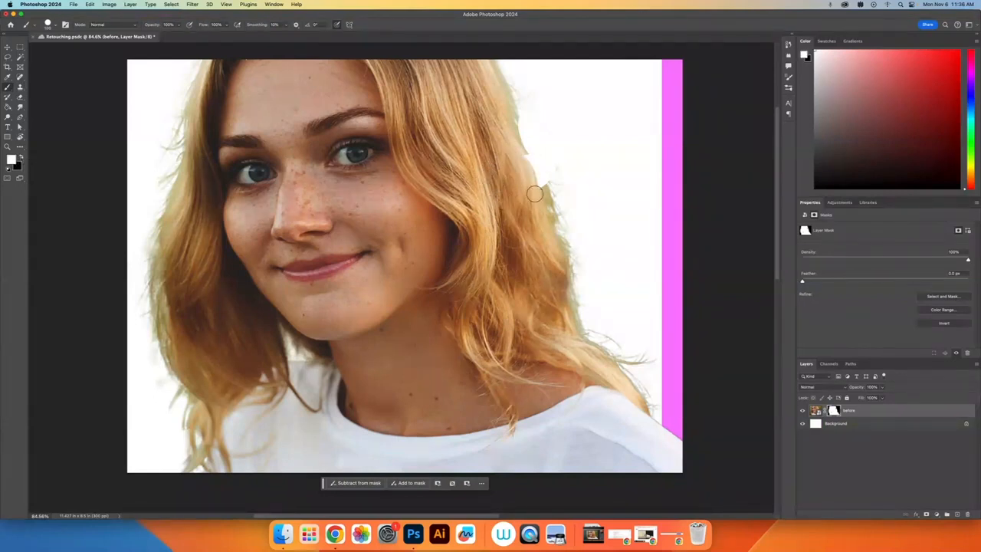
scroll(538, 194, left, 1)
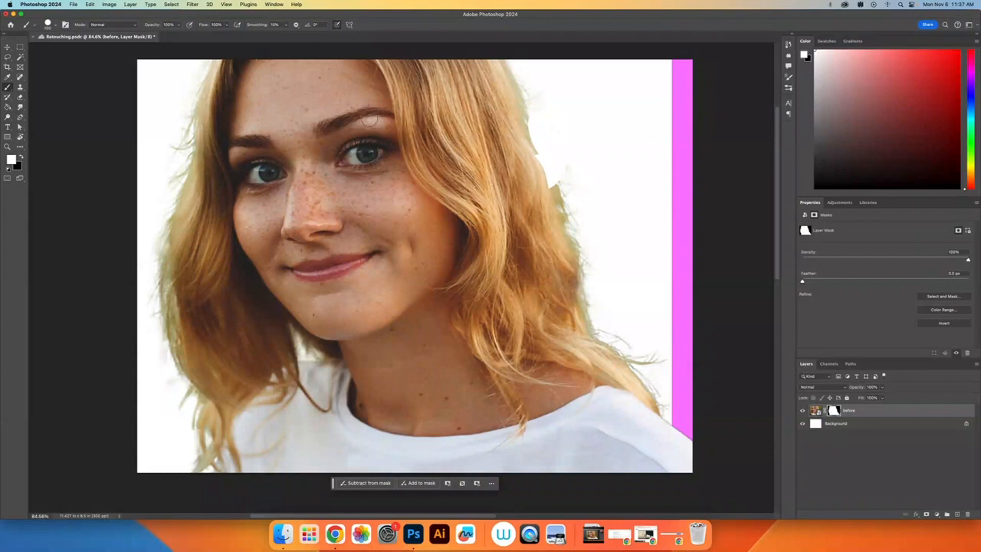
Restore the right hair edge on the mask with a white brush at 0% hardness and reduced opacity
click(56, 27)
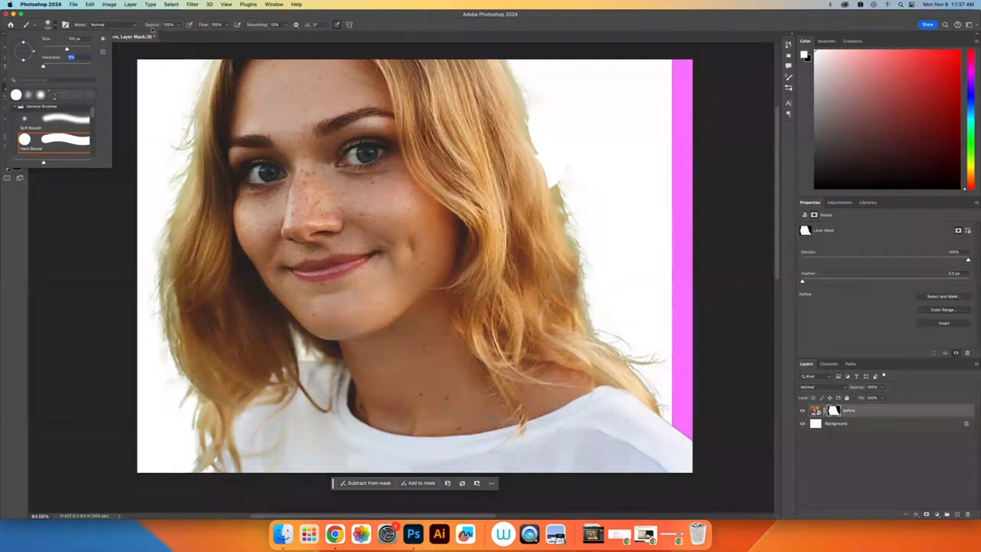
click(152, 29)
drag(152, 25, 141, 26)
mouse_move(527, 156)
mouse_down()
mouse_move(547, 203)
mouse_move(532, 154)
mouse_move(552, 203)
mouse_move(528, 152)
mouse_move(551, 193)
mouse_move(540, 170)
mouse_up()
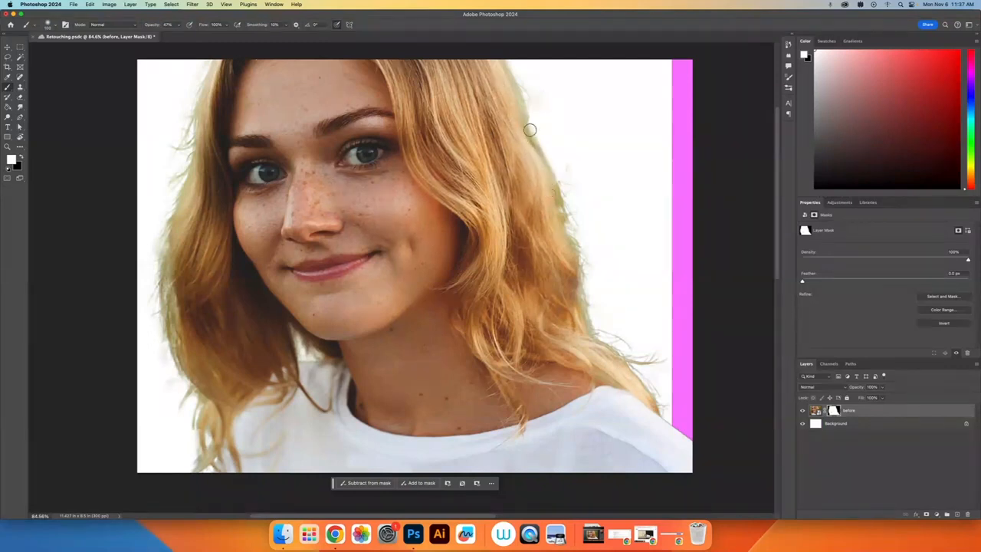
Paint black on the mask along the right side of the hair, down to the shoulder, to hide the leftover background fringe
click(20, 156)
mouse_move(521, 81)
mouse_down()
mouse_move(534, 131)
mouse_move(508, 67)
mouse_up()
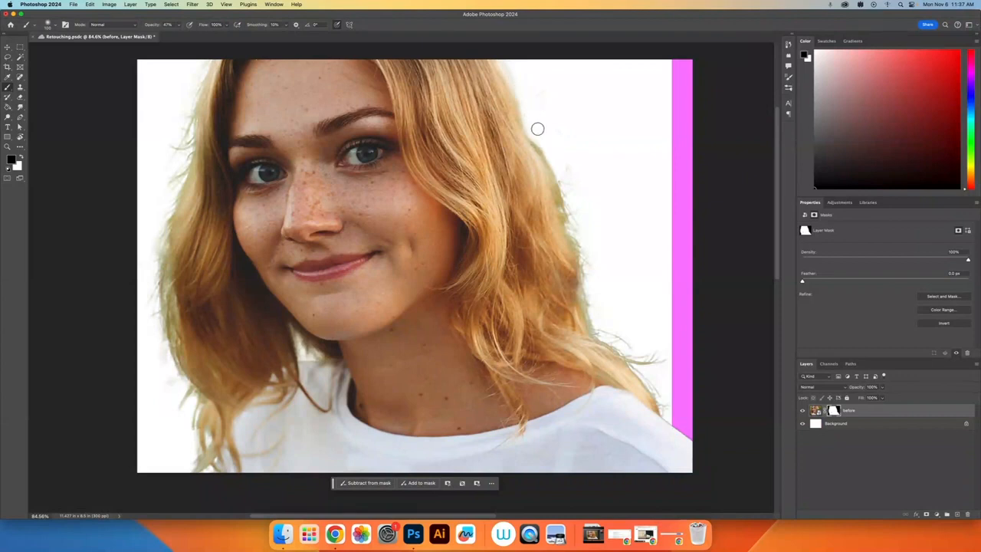
mouse_move(535, 141)
mouse_down()
mouse_move(569, 170)
mouse_move(564, 180)
mouse_up()
mouse_move(545, 148)
mouse_down()
mouse_move(566, 166)
mouse_move(541, 105)
mouse_up()
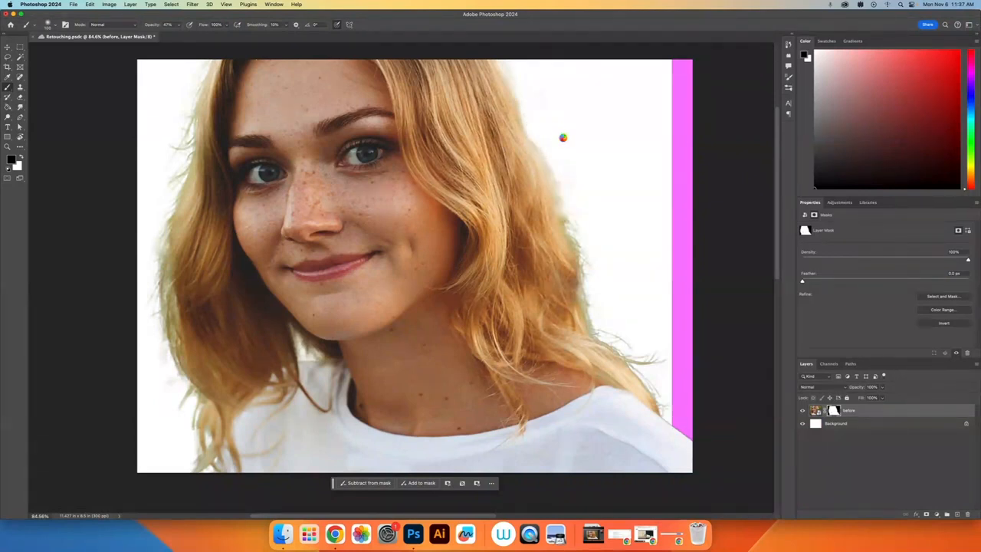
drag(562, 204, 592, 264)
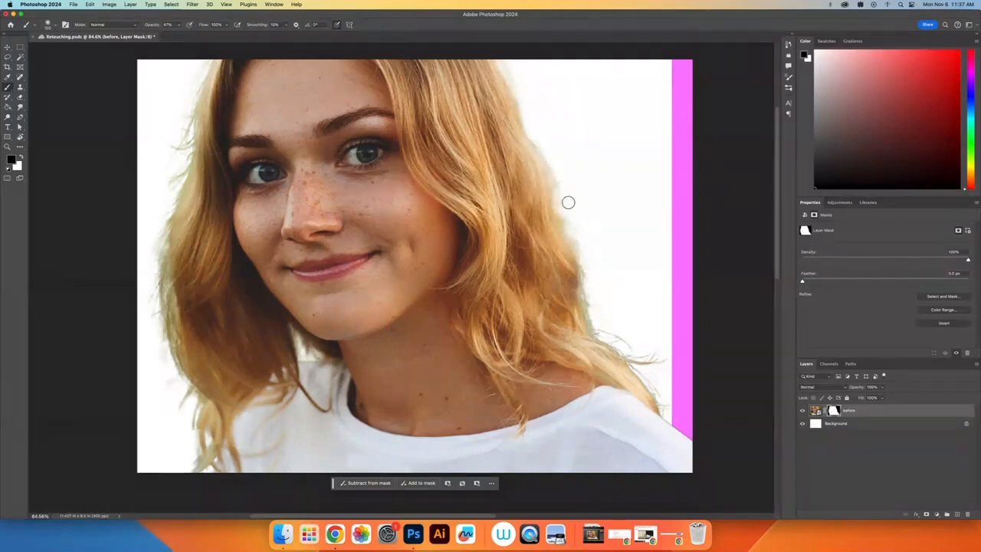
drag(578, 225, 633, 345)
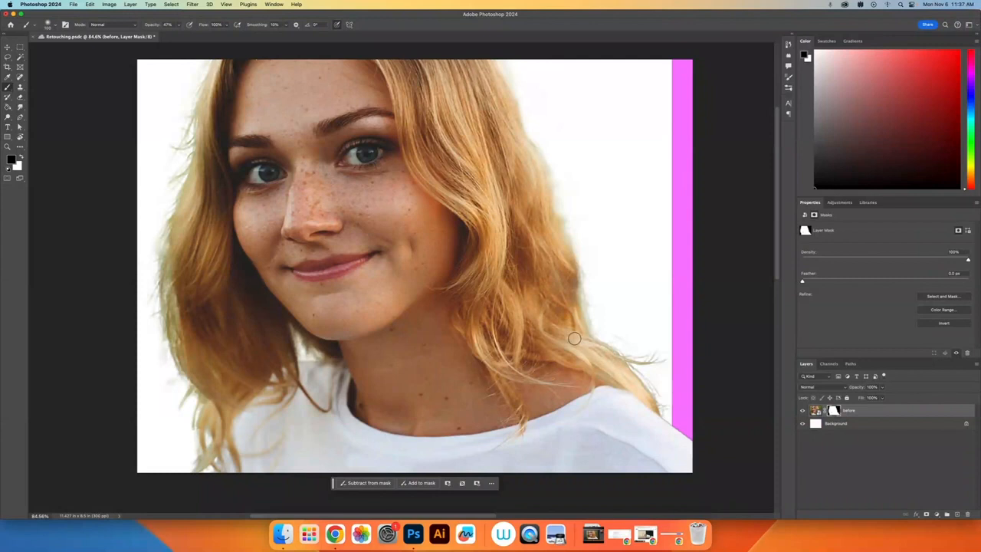
Clean up the left hair edge on the mask, hiding background fringe with black and restoring strands with white
mouse_move(200, 62)
mouse_down()
mouse_move(151, 280)
mouse_move(161, 282)
mouse_move(184, 383)
mouse_move(176, 398)
mouse_move(191, 397)
mouse_move(193, 459)
mouse_move(205, 404)
mouse_up()
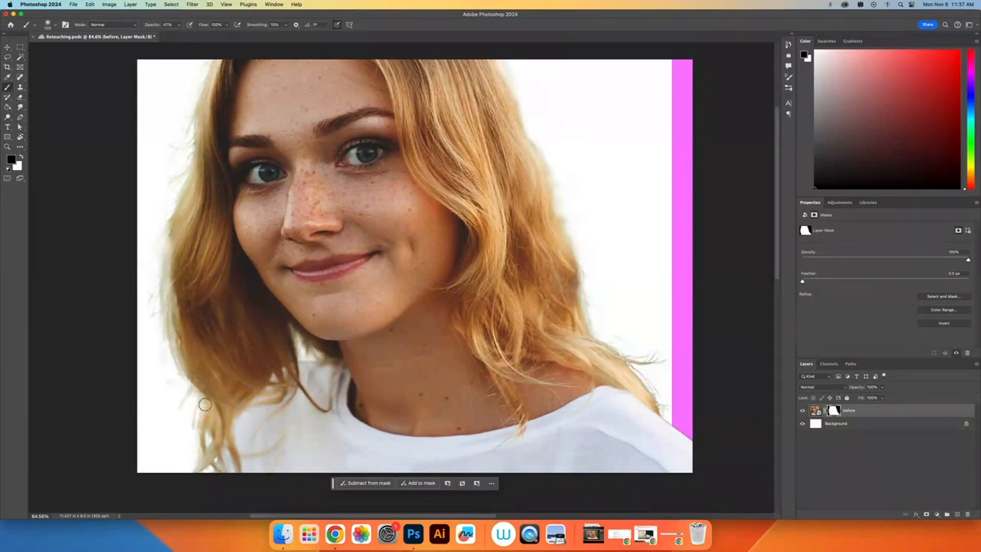
mouse_move(174, 243)
mouse_down()
mouse_move(160, 247)
mouse_move(173, 207)
mouse_move(158, 281)
mouse_up()
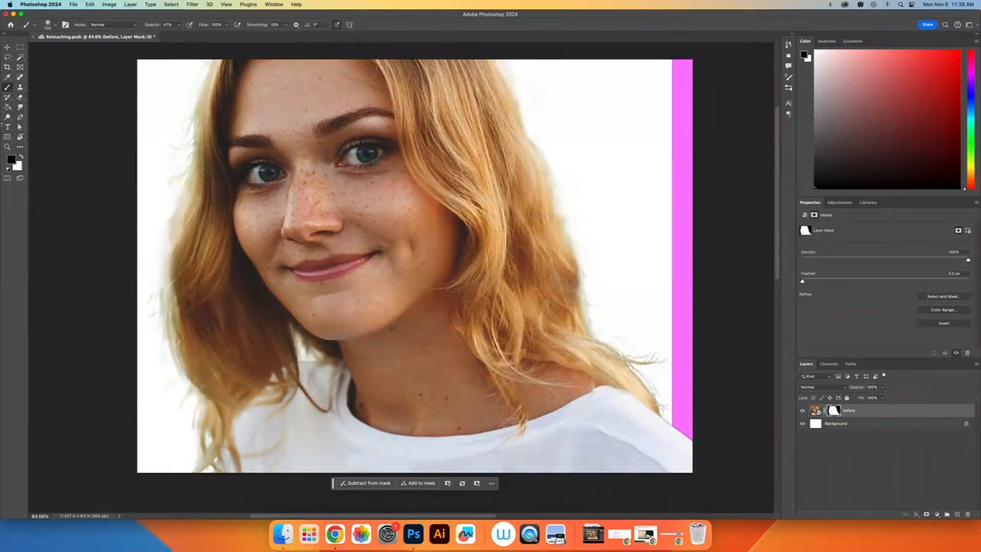
click(20, 155)
mouse_move(195, 183)
mouse_down()
mouse_move(172, 249)
mouse_move(172, 309)
mouse_up()
click(21, 156)
mouse_move(157, 257)
mouse_down()
mouse_move(164, 302)
mouse_move(163, 215)
mouse_move(170, 329)
mouse_up()
click(21, 157)
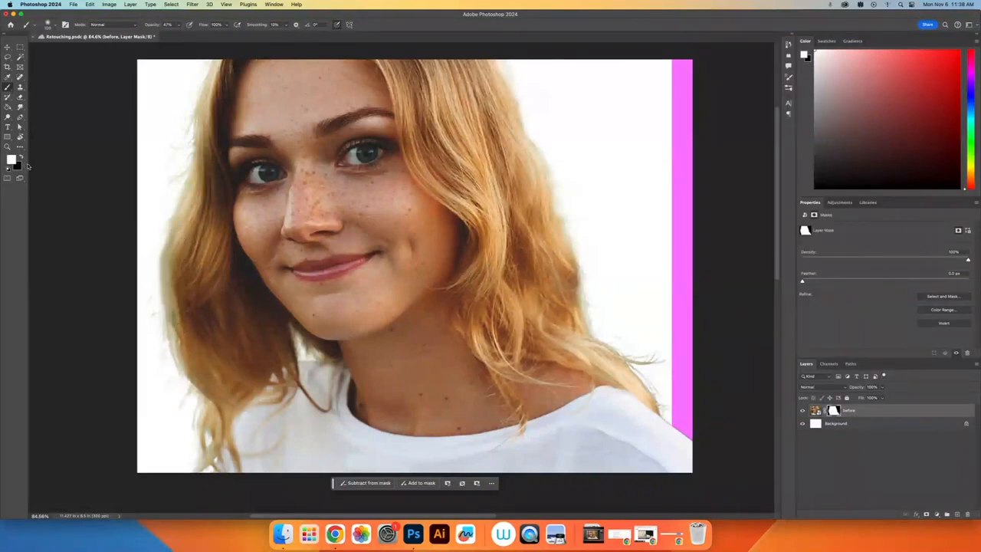
click(20, 156)
drag(153, 245, 163, 313)
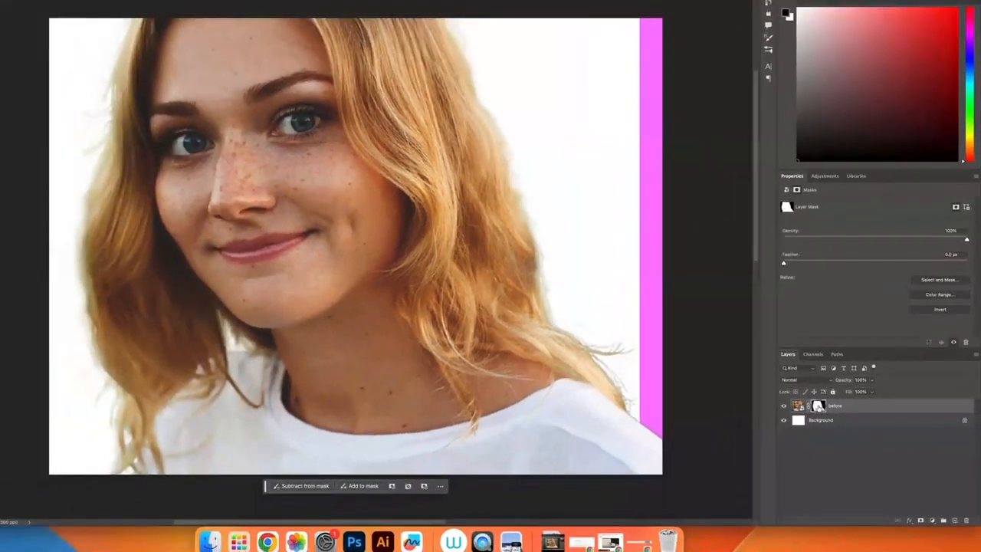
Delete the before layer's mask and undo the deletion, and temporarily disable and re-enable the mask
drag(817, 405, 965, 521)
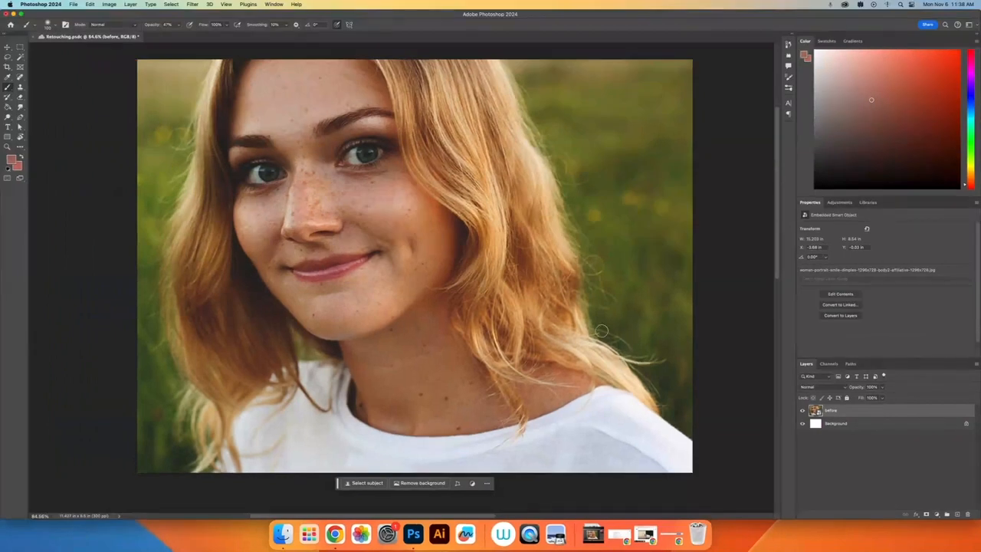
key(super+z)
right_click(833, 412)
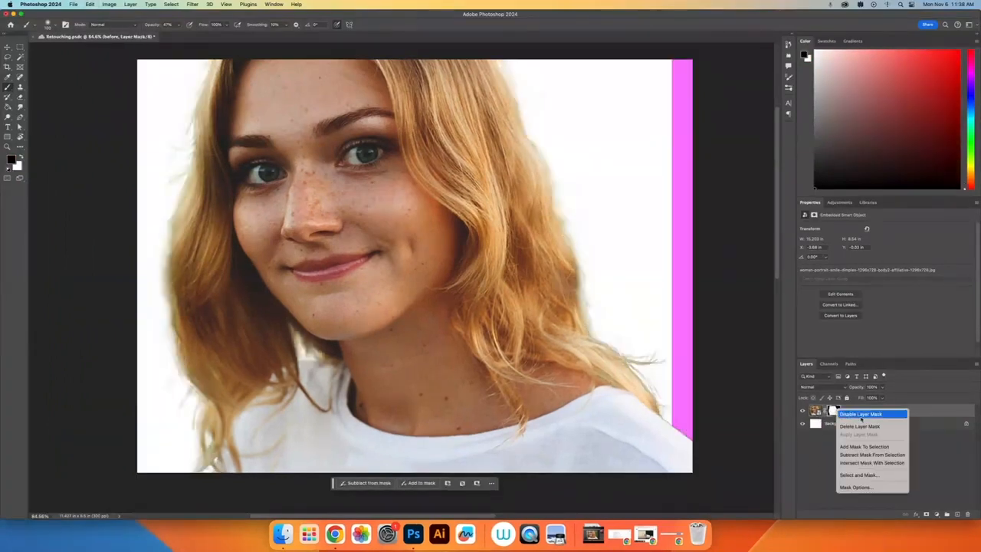
click(846, 415)
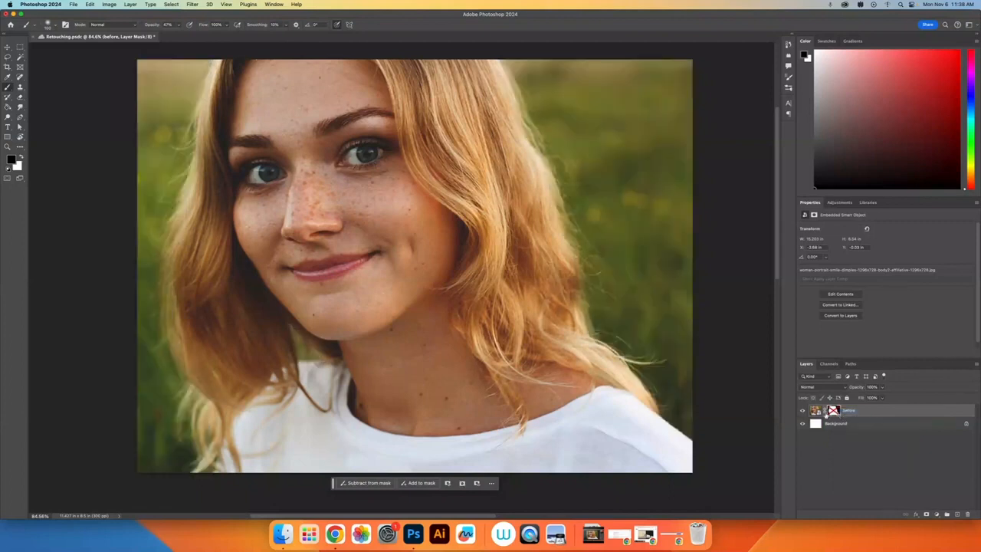
right_click(834, 411)
click(851, 414)
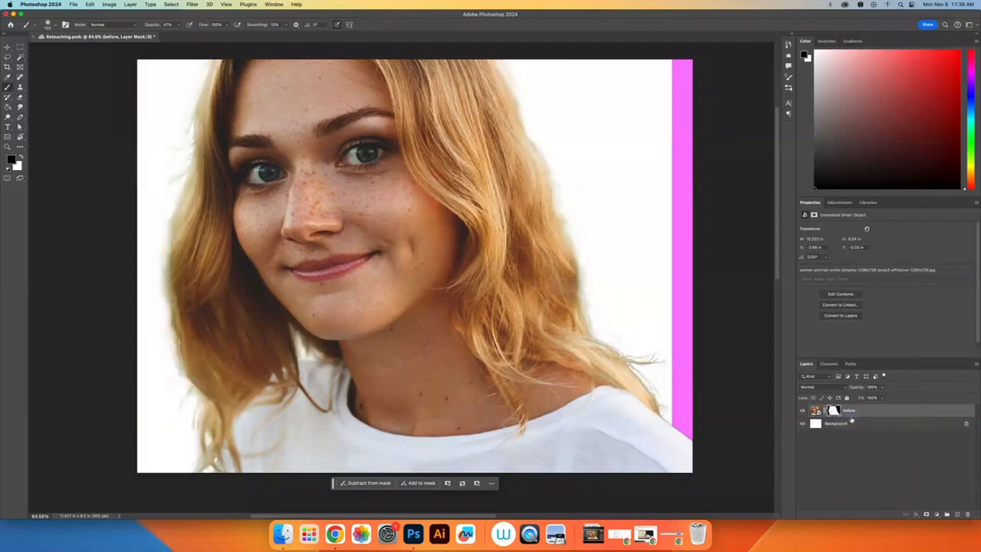
Rasterize the before smart object layer
right_click(834, 411)
key(Escape)
right_click(814, 411)
key(Escape)
right_click(864, 400)
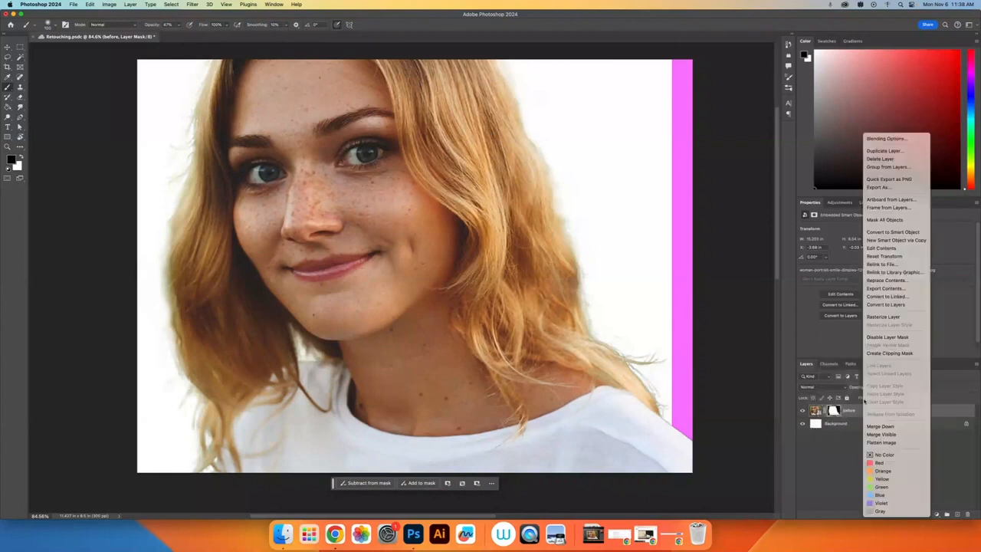
click(882, 317)
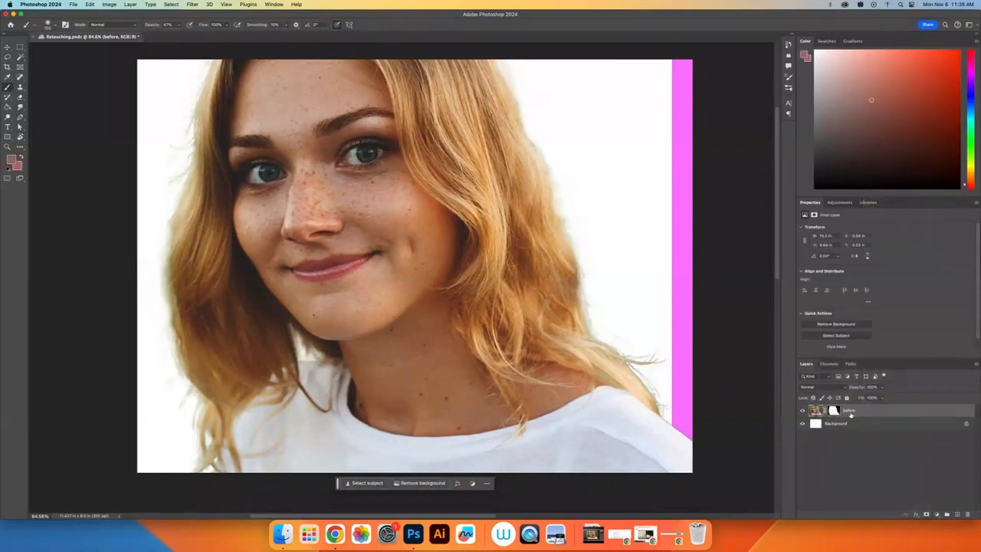
Apply the layer mask permanently to the before layer
right_click(849, 412)
key(Escape)
right_click(834, 412)
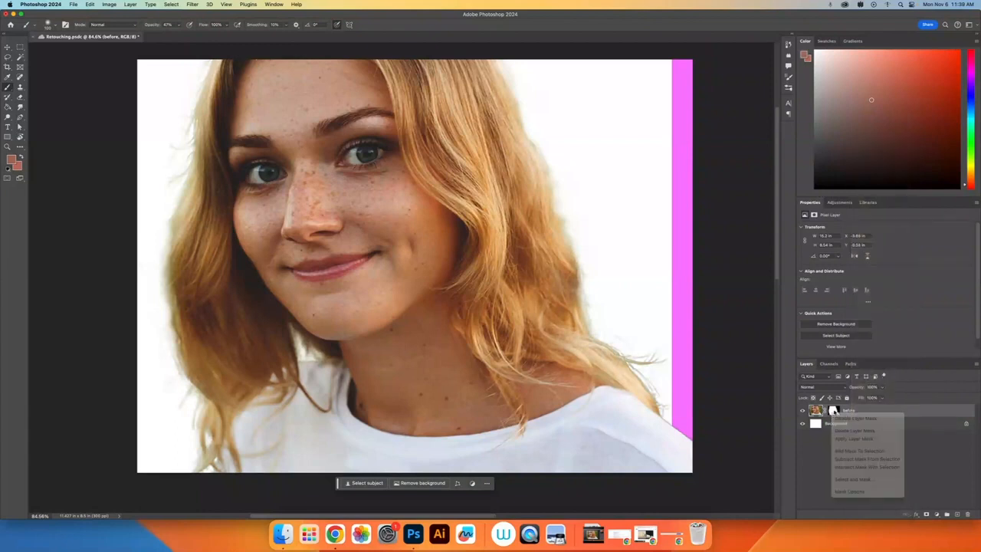
click(860, 434)
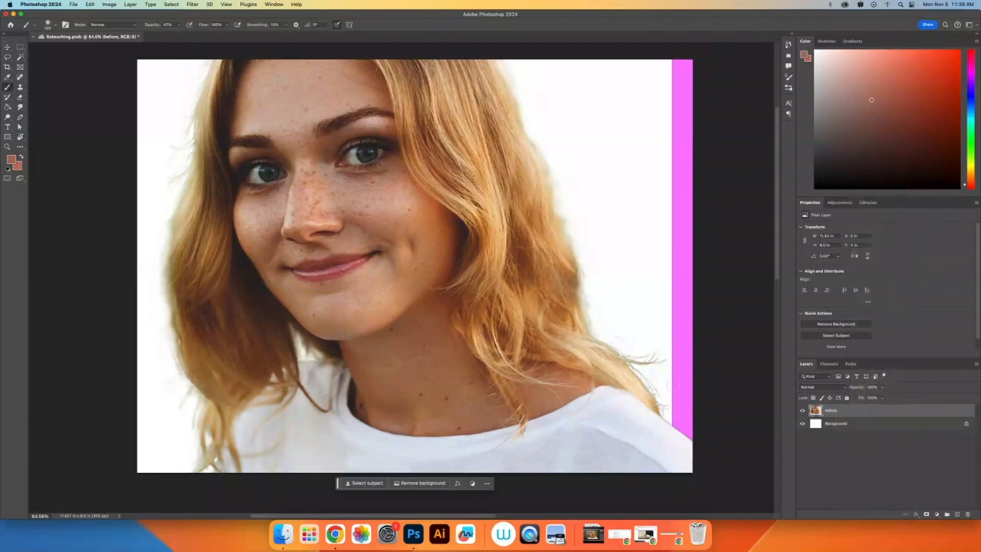
Toggle the Background layer's visibility to check the cutout against transparency
click(802, 424)
click(803, 424)
click(803, 423)
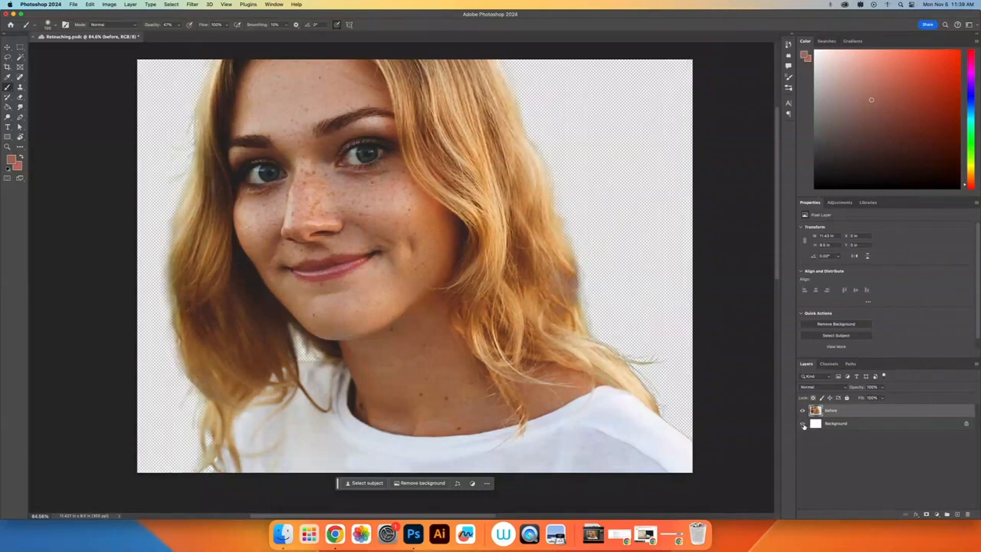
click(803, 423)
click(803, 423)
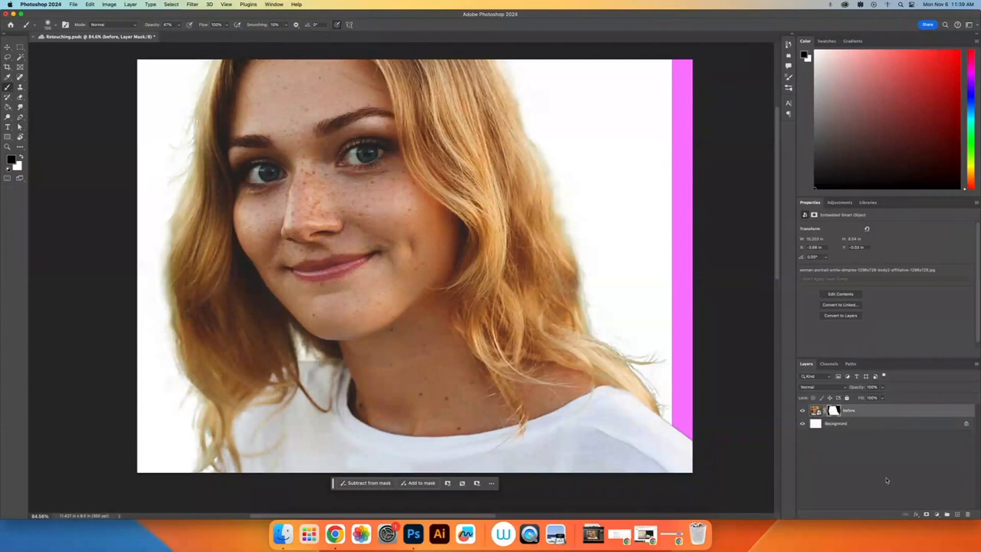
Refine the mask in Select and Mask, lowering the overlay opacity and brushing along the right hair edge with the Refine Edge Brush
double_click(833, 411)
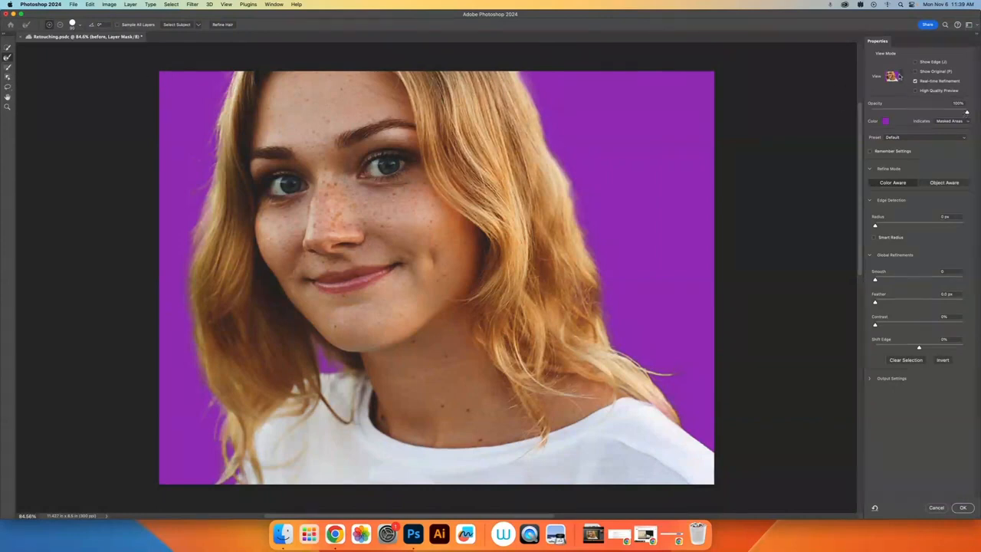
drag(965, 112, 925, 113)
drag(528, 79, 567, 188)
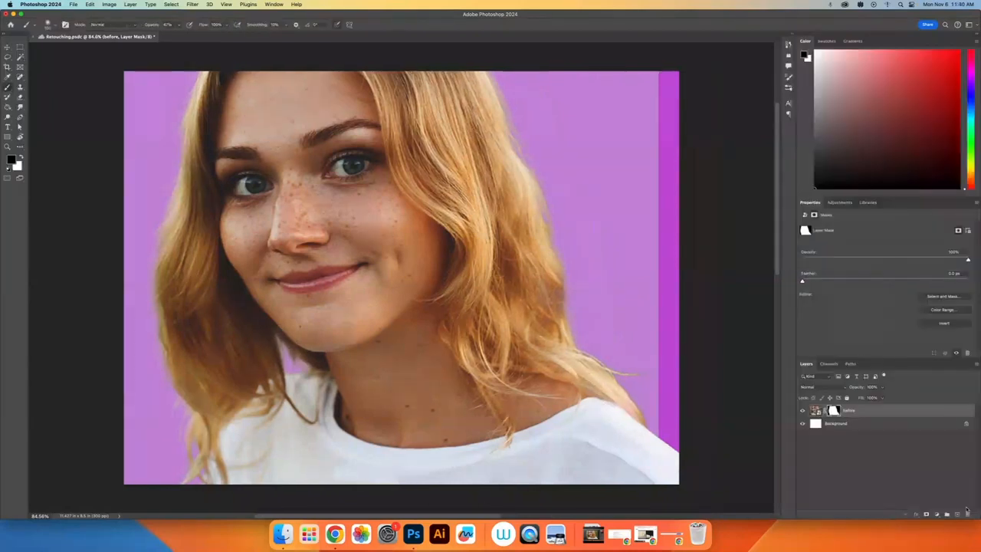
click(962, 507)
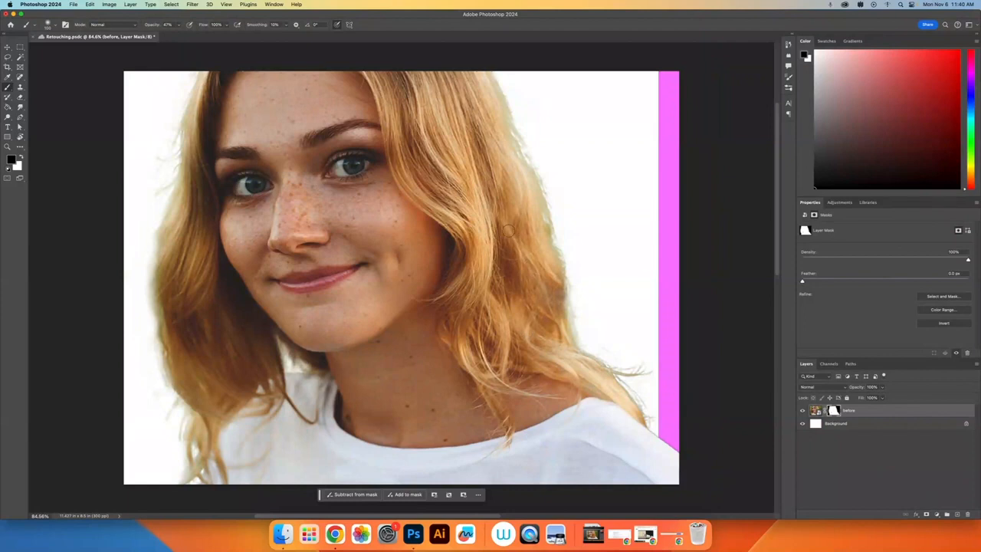